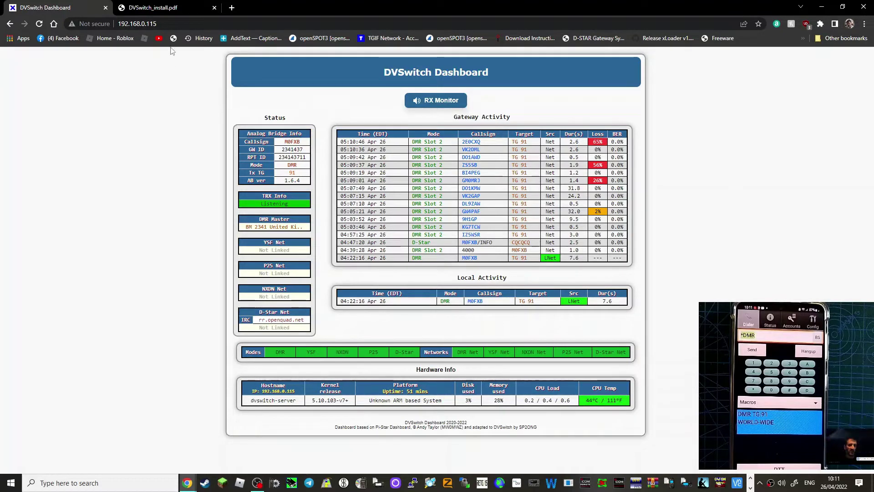
Switch from the dashboard to the DVSwitch_install.pdf guide at its Advanced Configuration page
click(155, 8)
Scroll the PDF guide to page 22, showing the Config Screen section and its MACROS dial-string table
scroll(501, 214, up, 14)
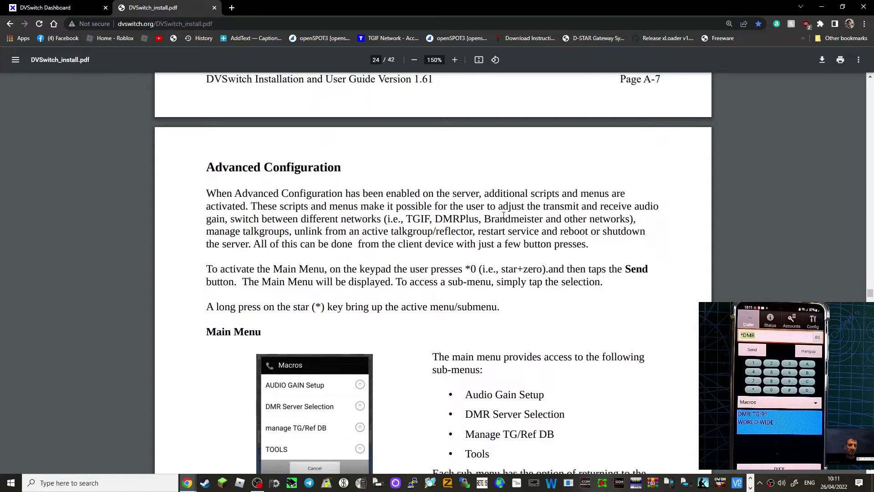
drag(870, 241, 859, 88)
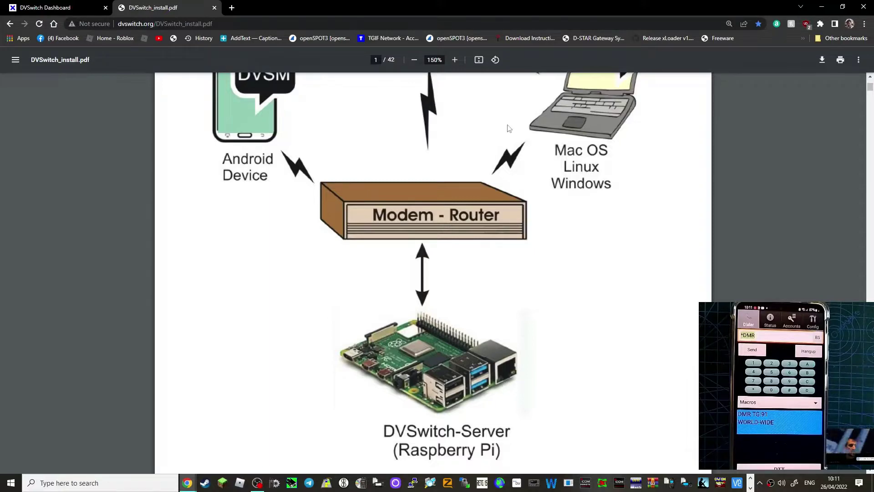
click(60, 11)
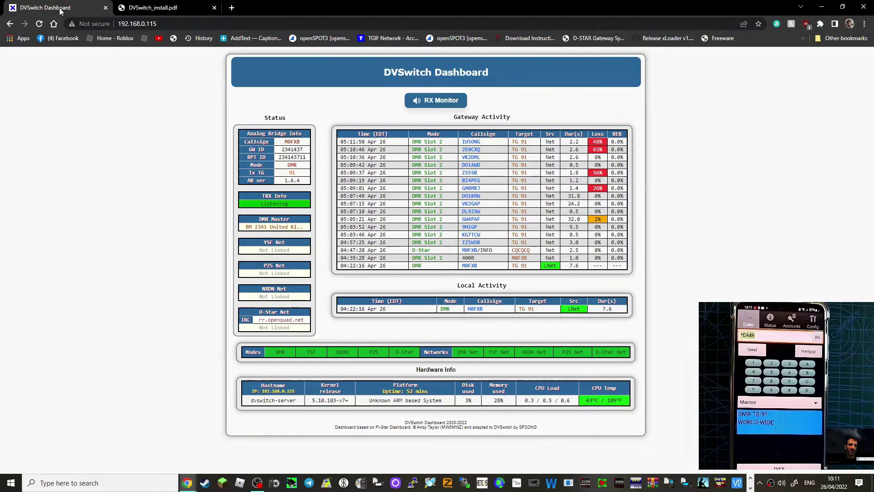
click(157, 7)
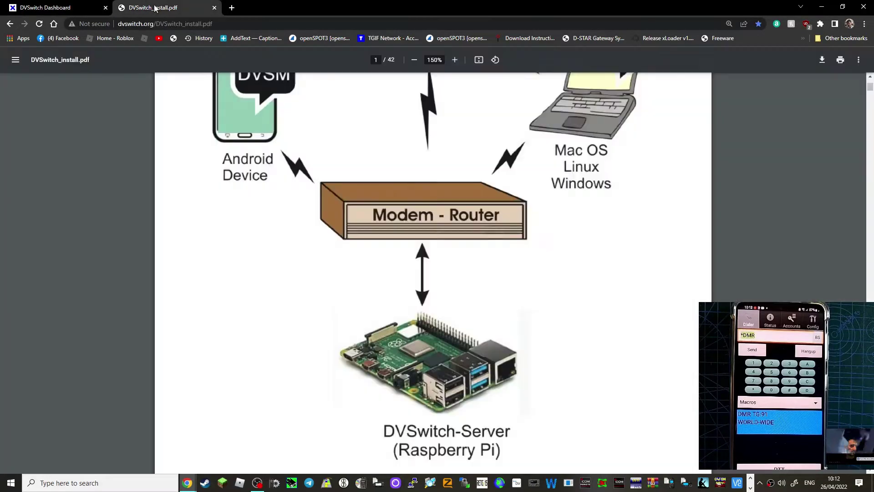
drag(868, 97, 860, 279)
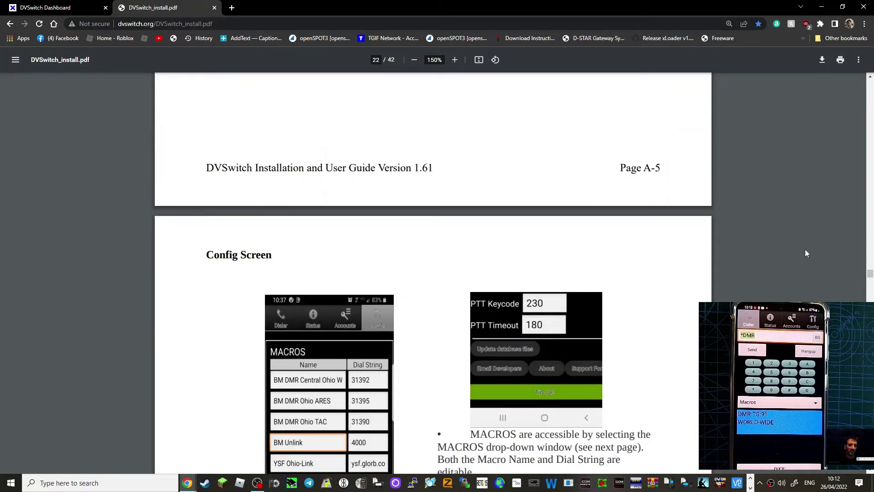
Scroll through pages 17–24 to the Main Menu and DMR Server Selection descriptions
scroll(804, 252, down, 3)
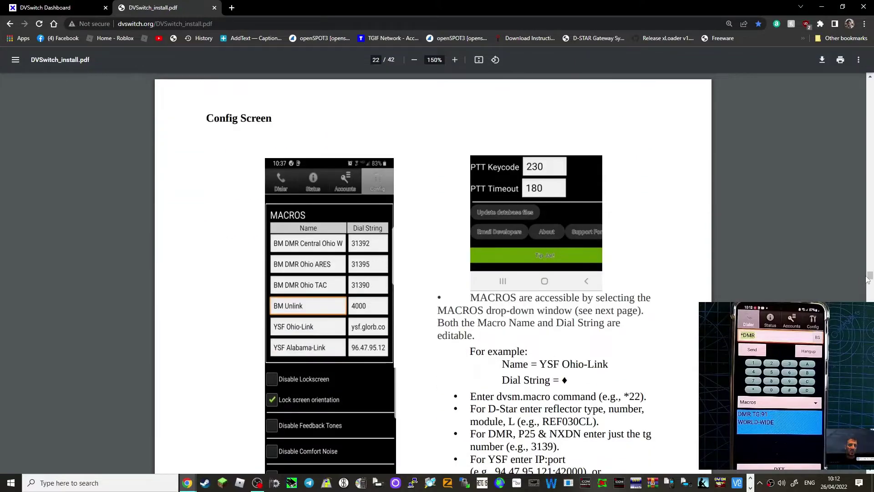
drag(870, 276, 868, 233)
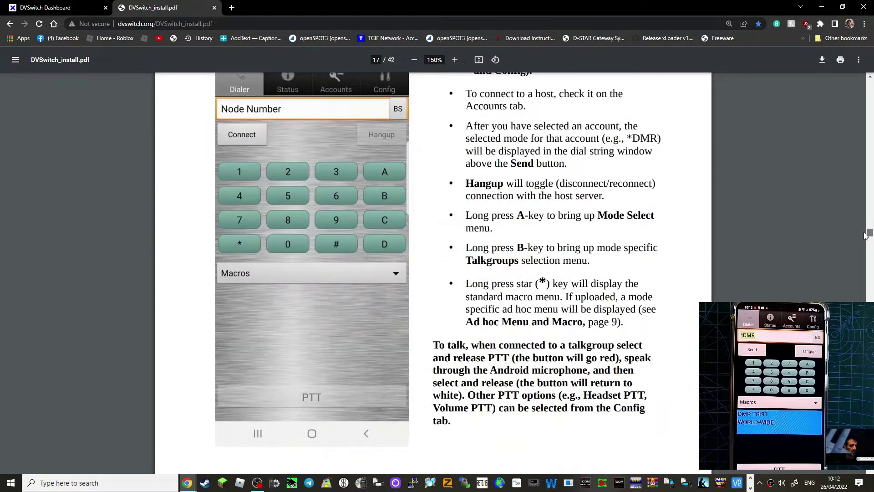
scroll(851, 238, down, 15)
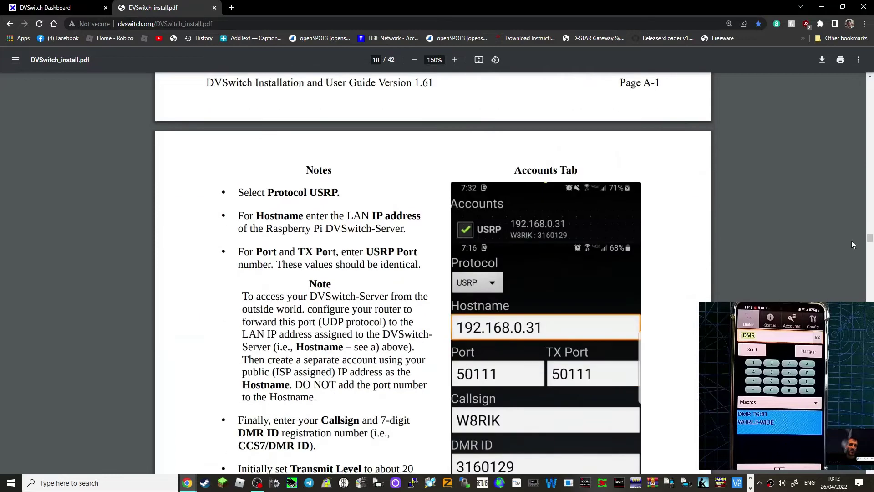
scroll(849, 245, down, 10)
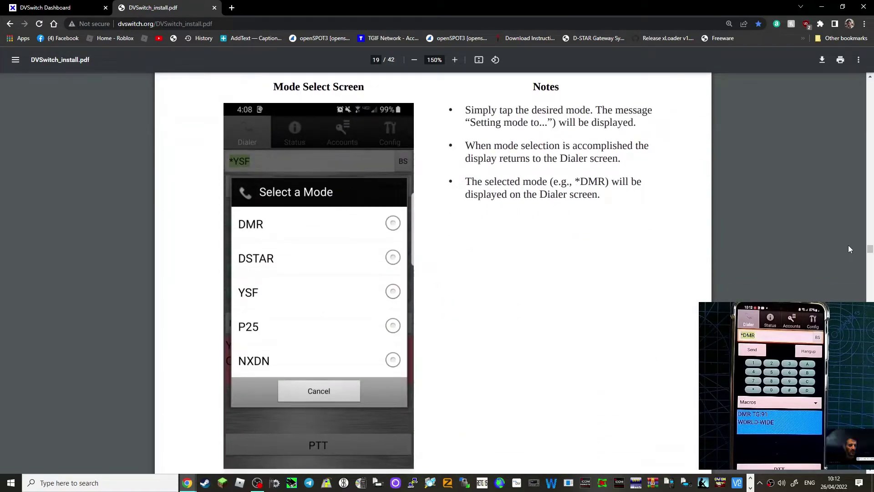
scroll(849, 248, down, 10)
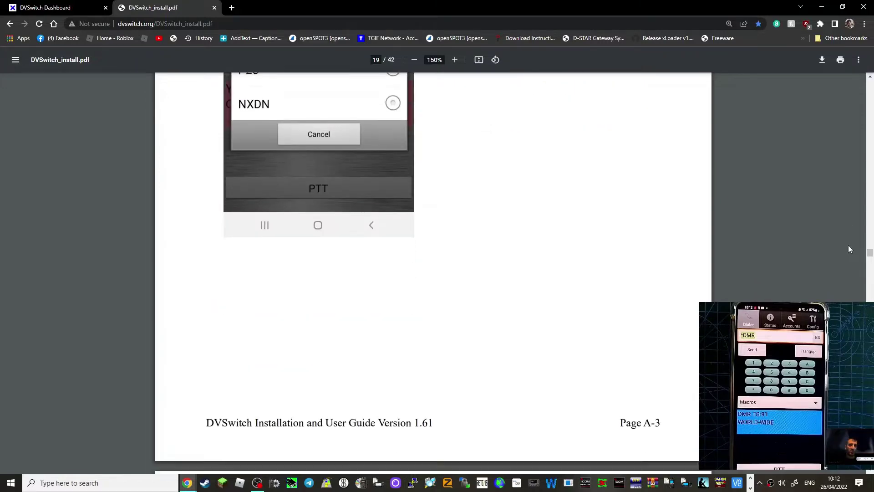
scroll(849, 248, down, 10)
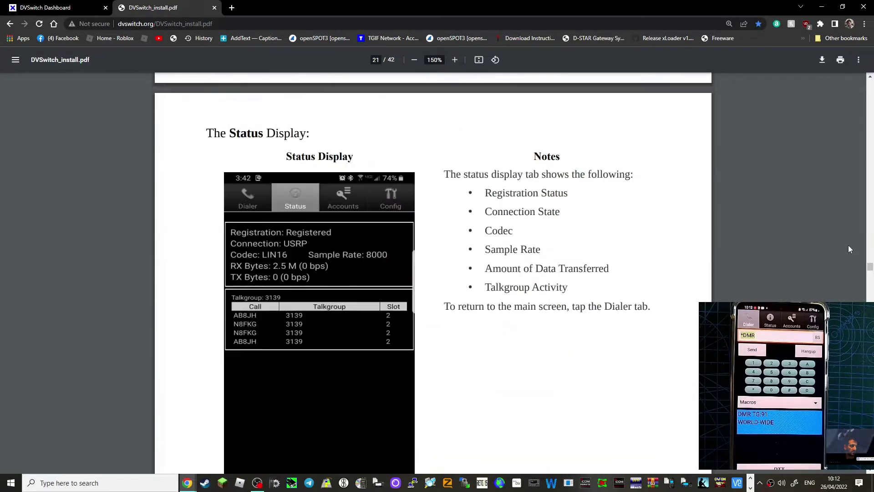
scroll(849, 249, down, 15)
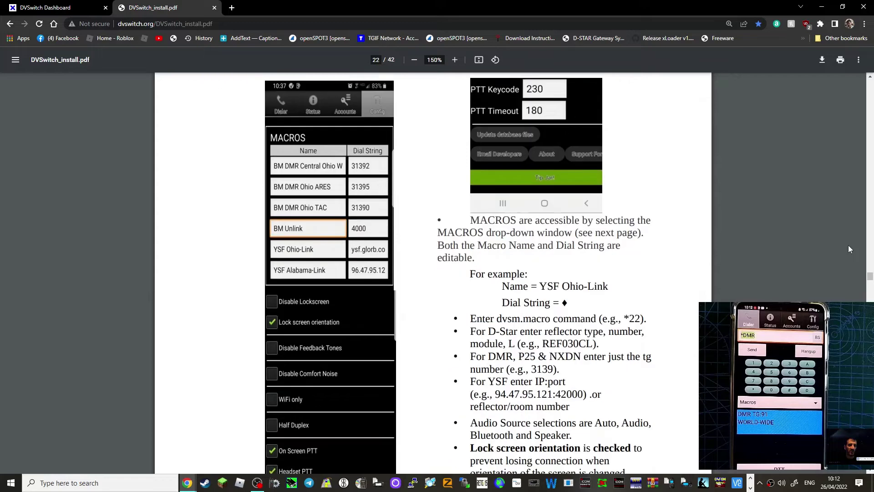
scroll(848, 249, down, 15)
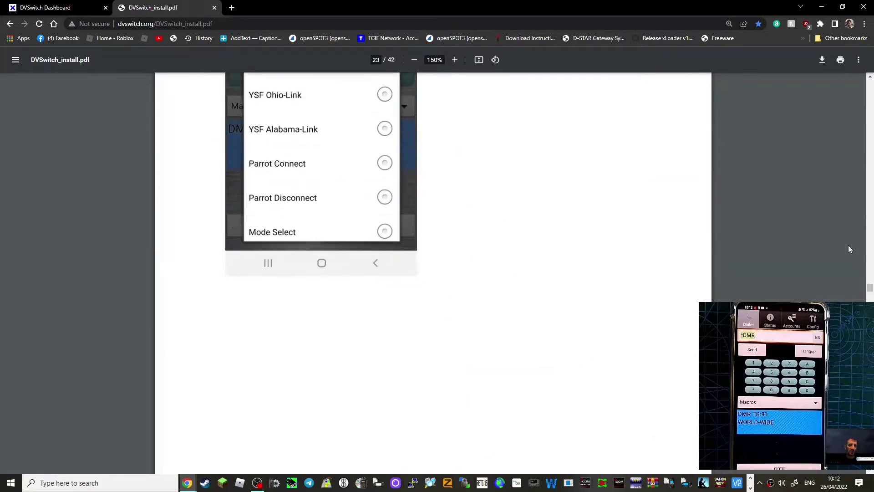
scroll(848, 249, down, 10)
scroll(848, 250, up, 2)
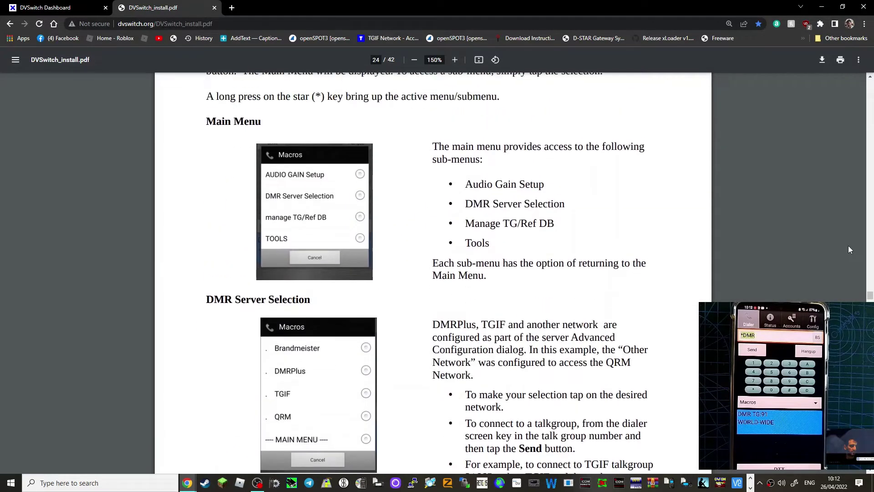
scroll(849, 250, up, 1)
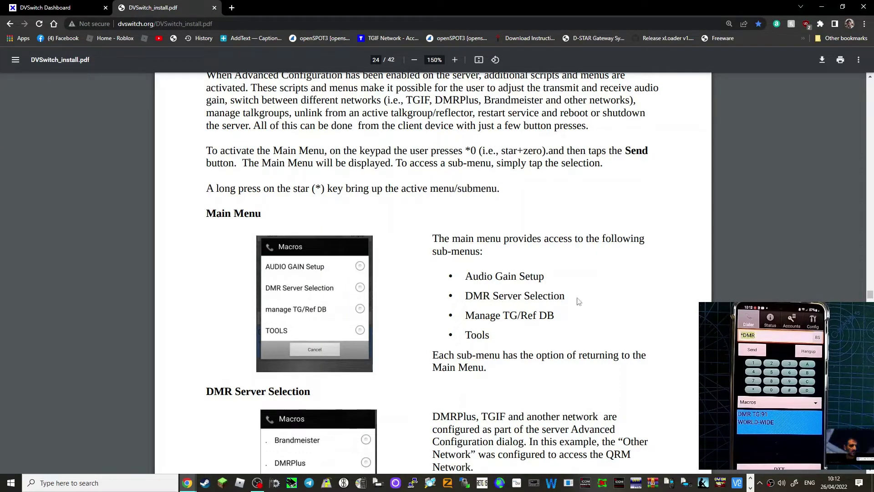
scroll(609, 289, down, 1)
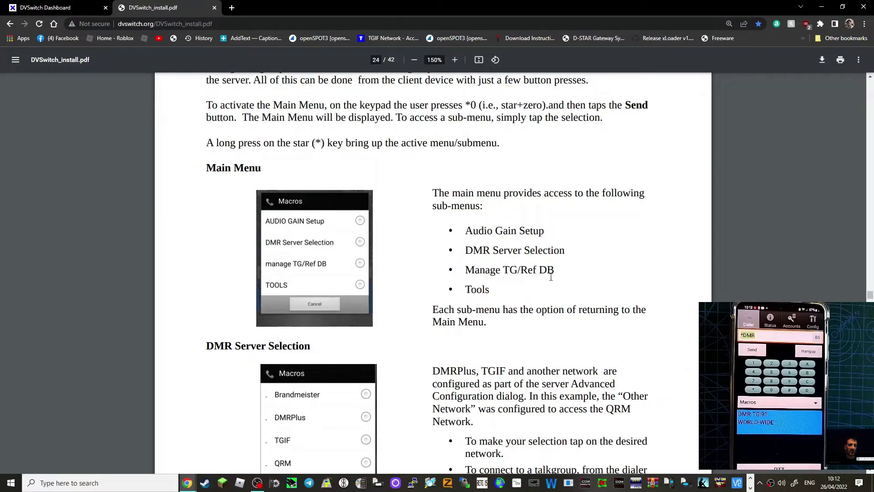
scroll(497, 298, down, 1)
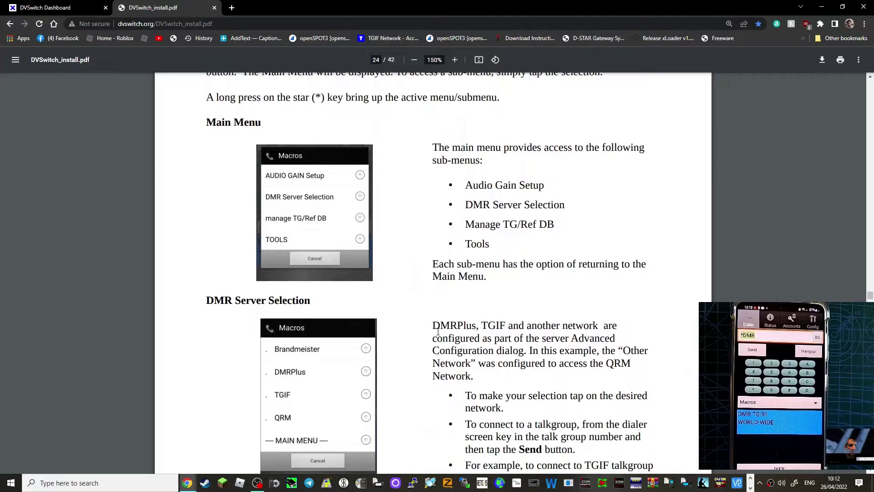
scroll(341, 326, down, 1)
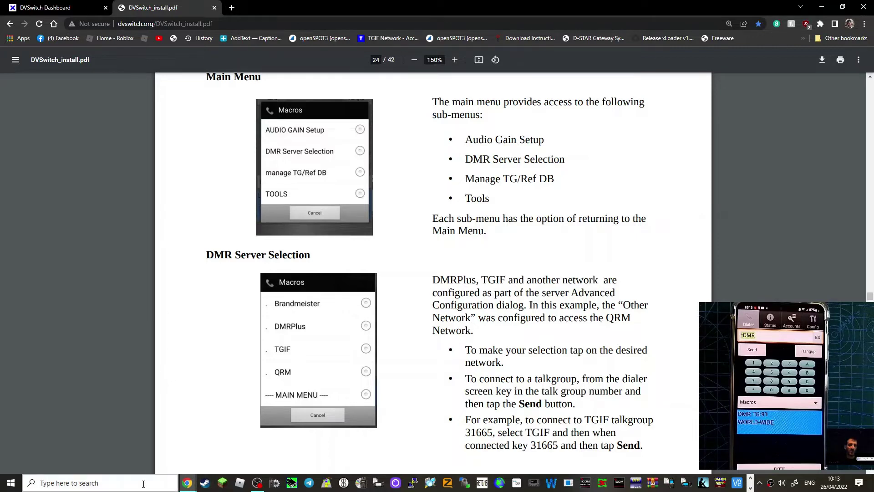
Launch PuTTY from the Windows search
click(143, 483)
text(pu)
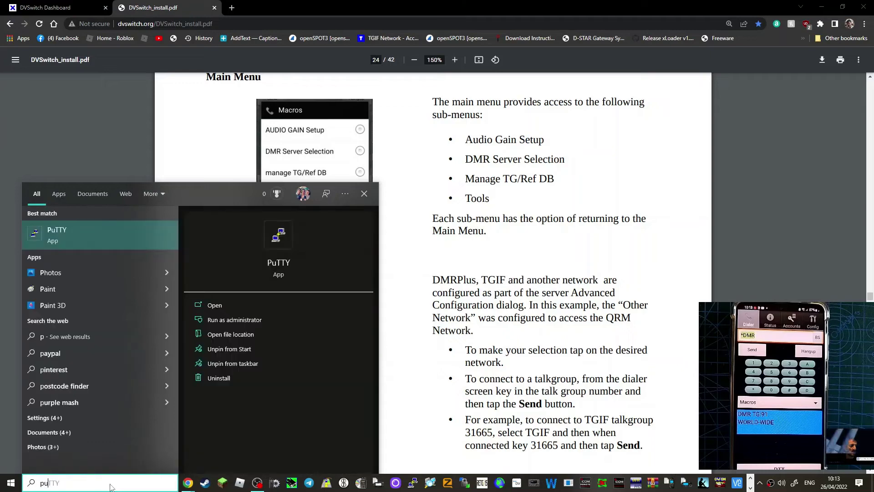
text(tty)
key(Return)
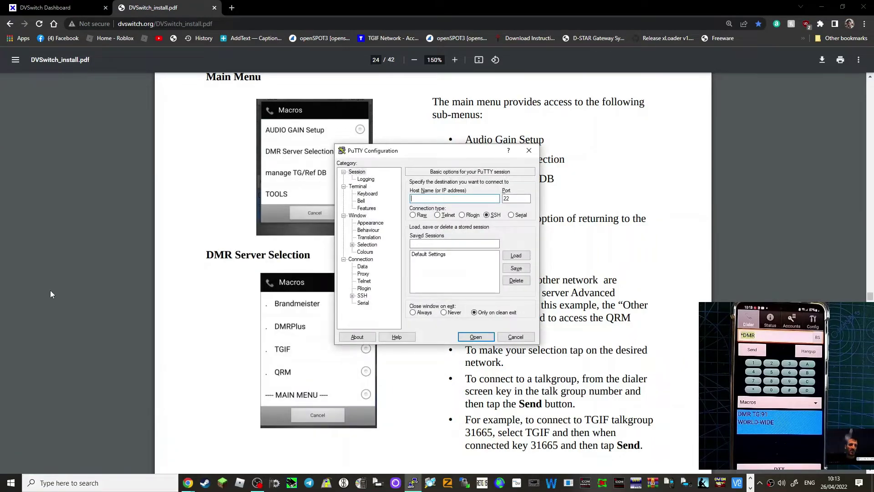
Connect via SSH to host 192.168.0.115 on port 22
drag(425, 158, 392, 161)
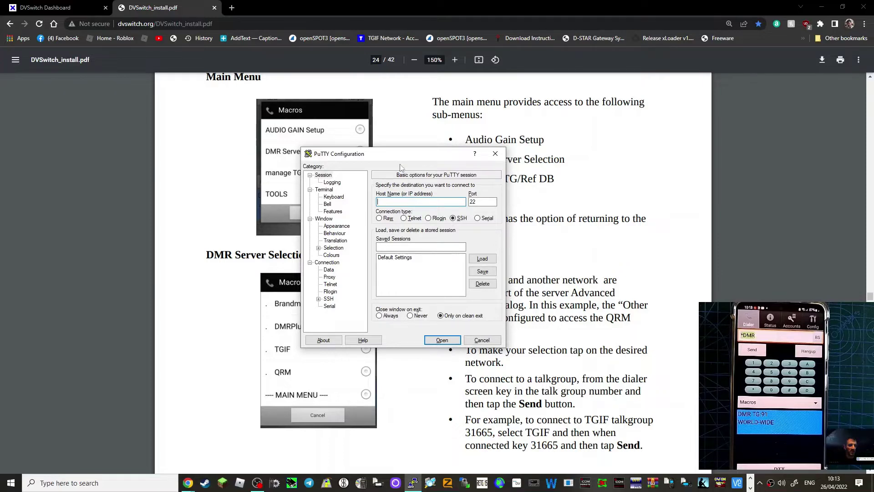
drag(407, 157, 240, 174)
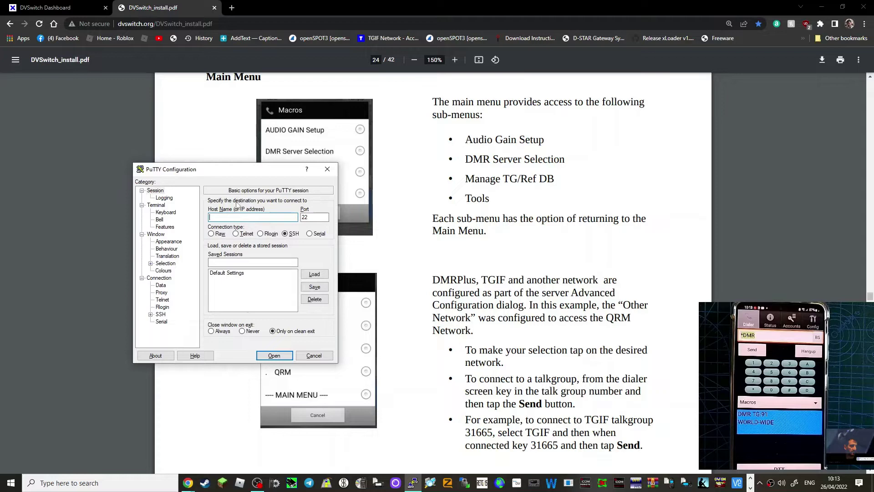
text(192.168.0.115)
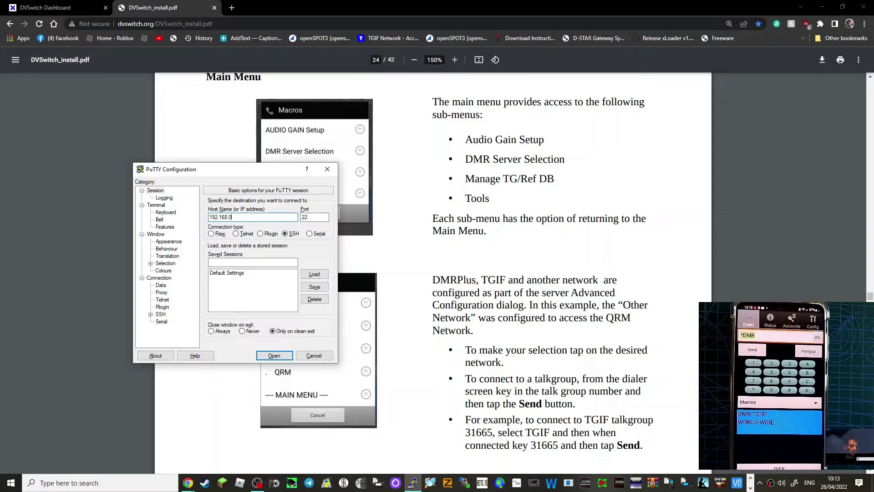
click(276, 356)
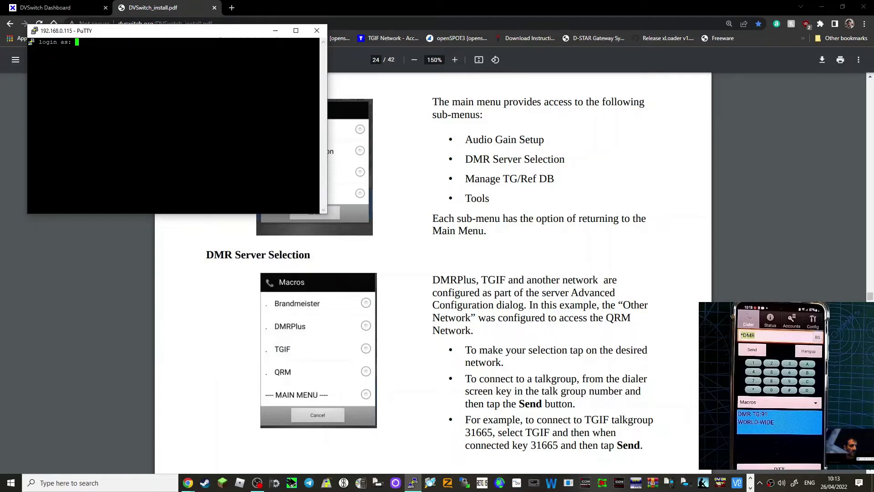
Log in to the server with the account login name and password
text(dvsw)
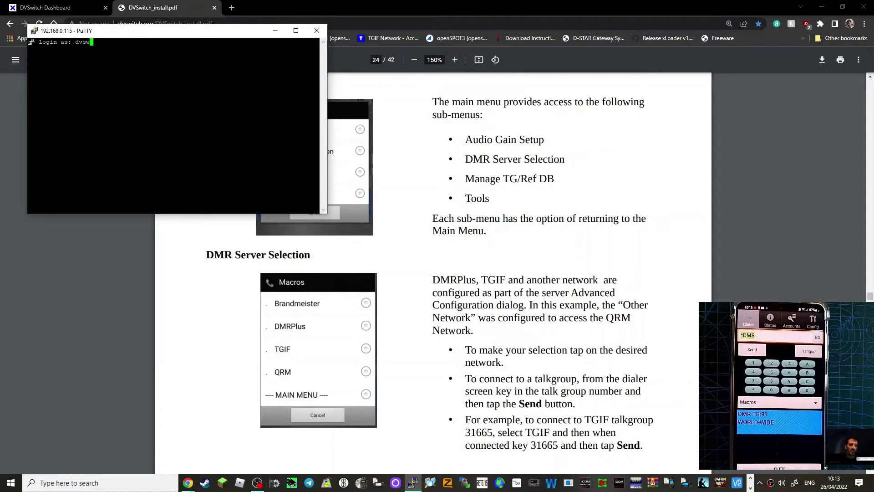
text(itch)
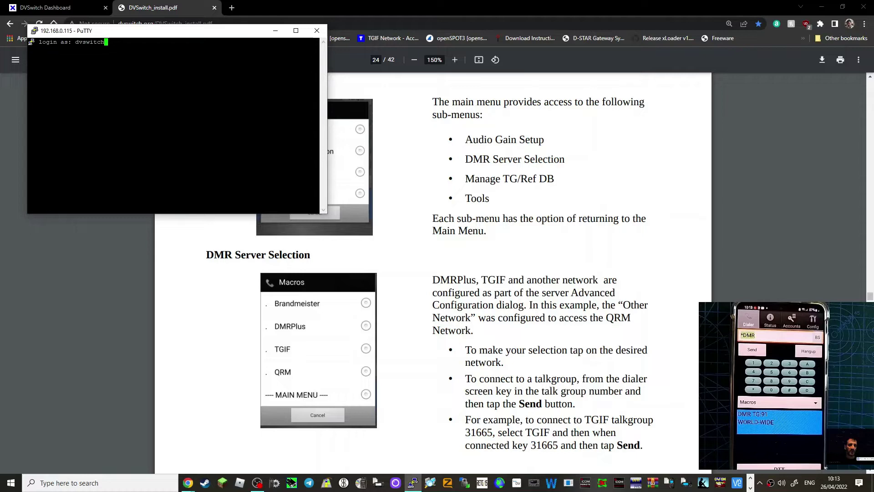
key(Return)
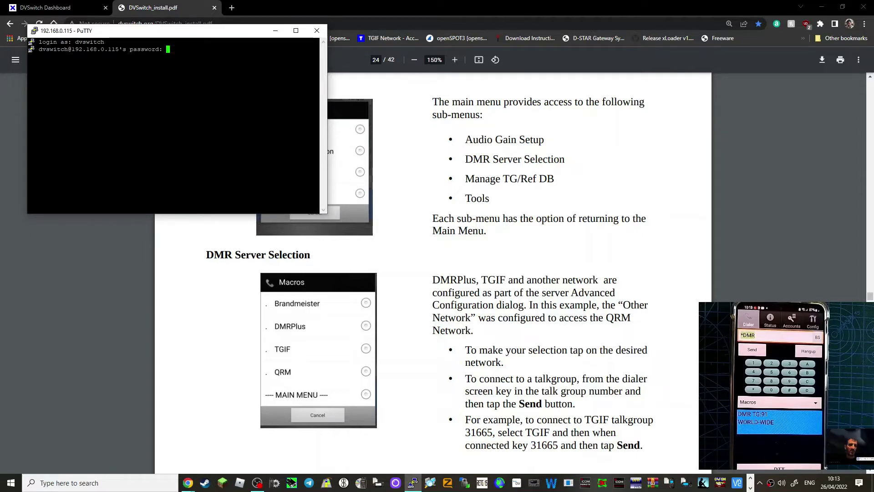
key(Return)
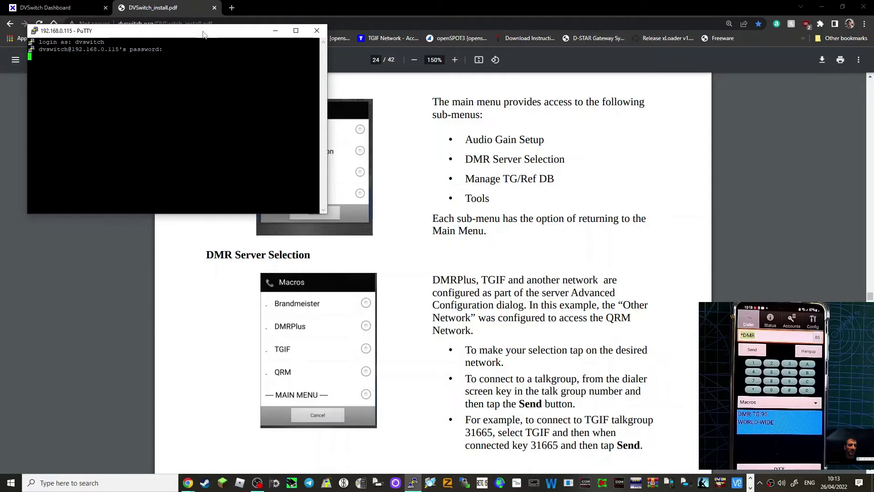
Enlarge the terminal window and run dvs to show the DVSwitch Main Menu
drag(159, 30, 192, 134)
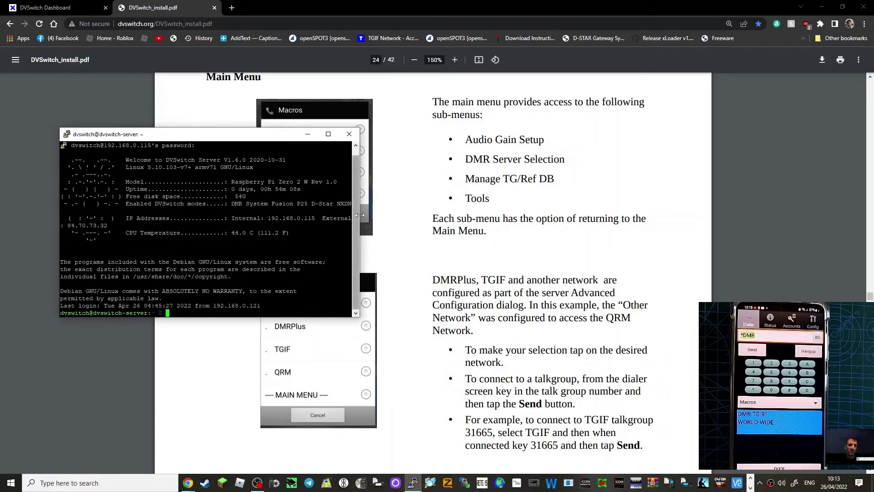
drag(359, 216, 396, 218)
drag(224, 128, 230, 92)
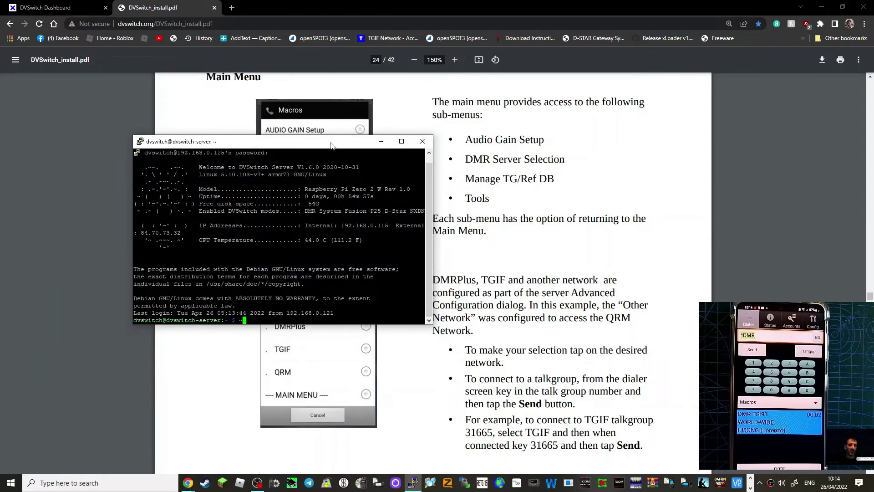
key(BackSpace)
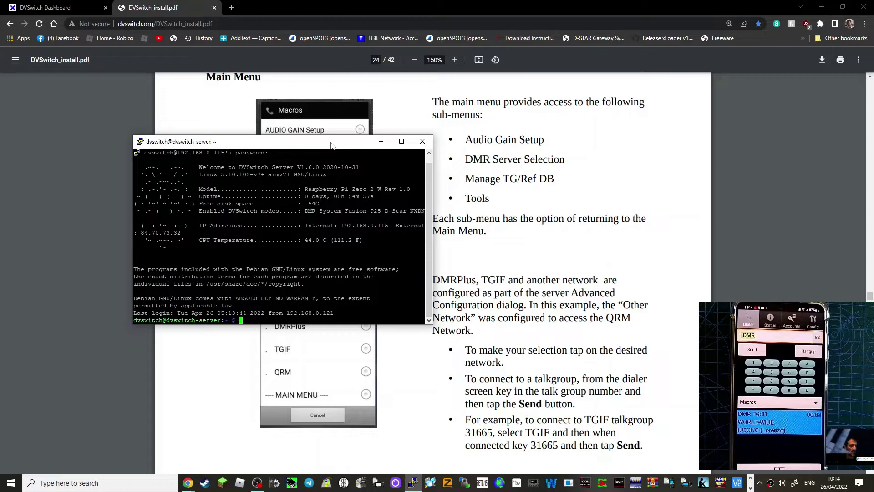
text(dvs)
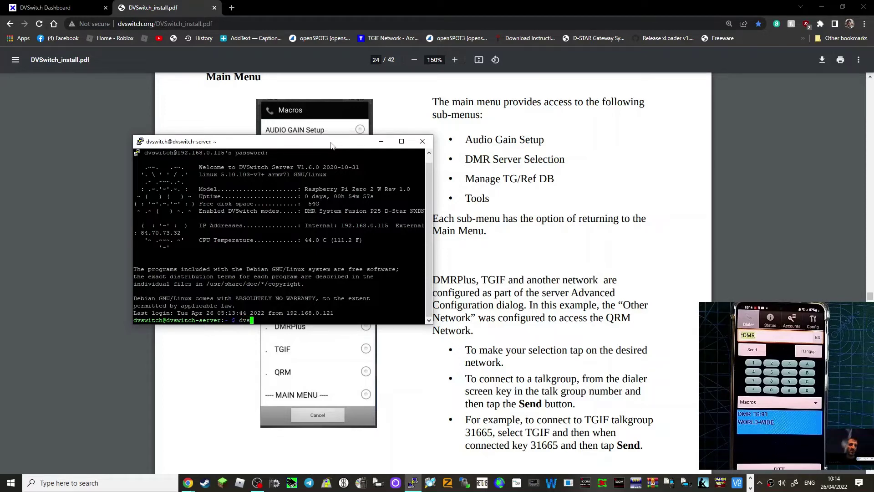
key(Return)
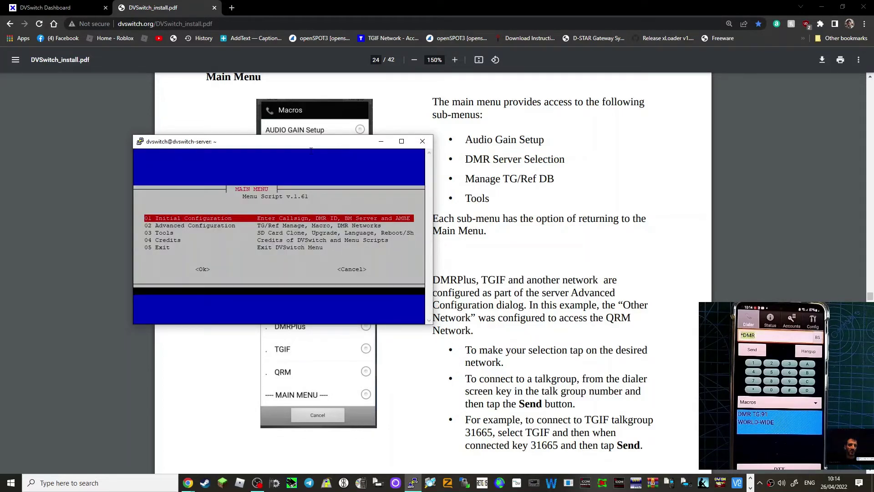
Bring the DVSwitch terminal back to front and make it taller
click(331, 132)
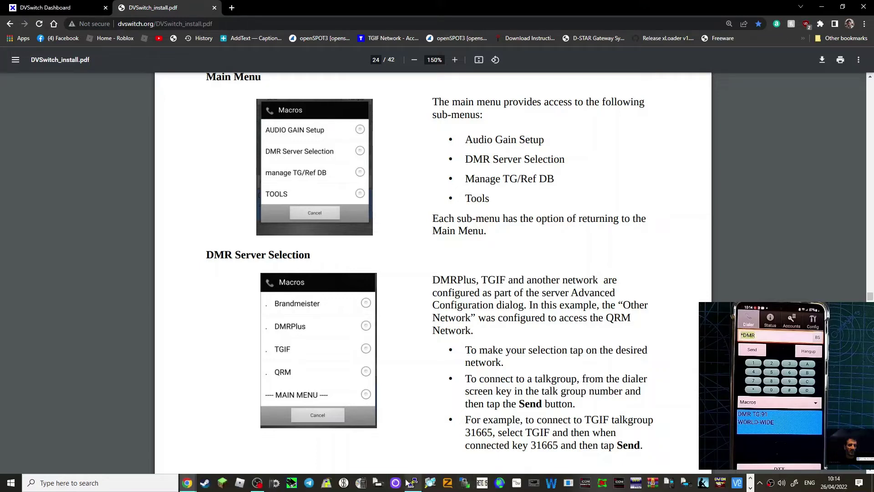
click(413, 484)
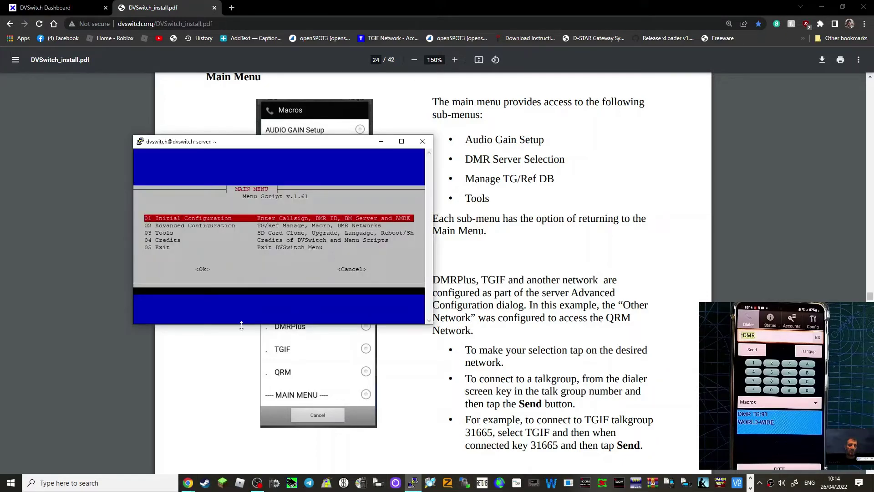
drag(241, 324, 255, 376)
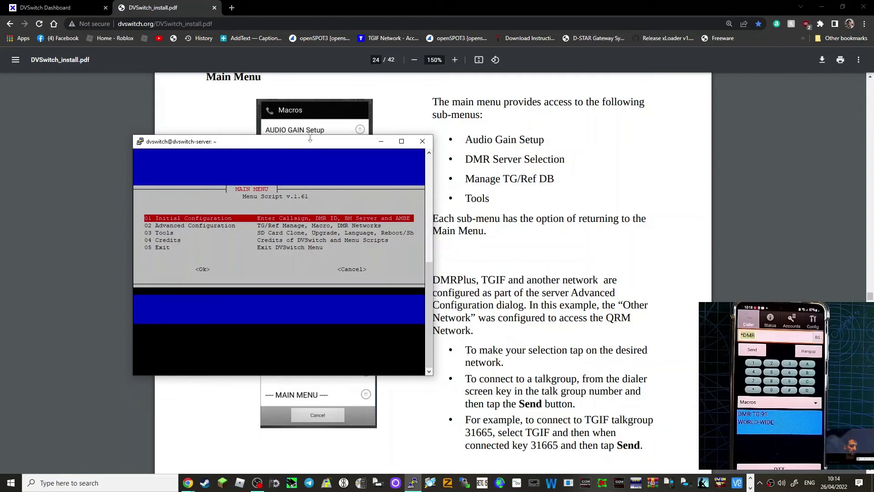
drag(310, 137, 318, 108)
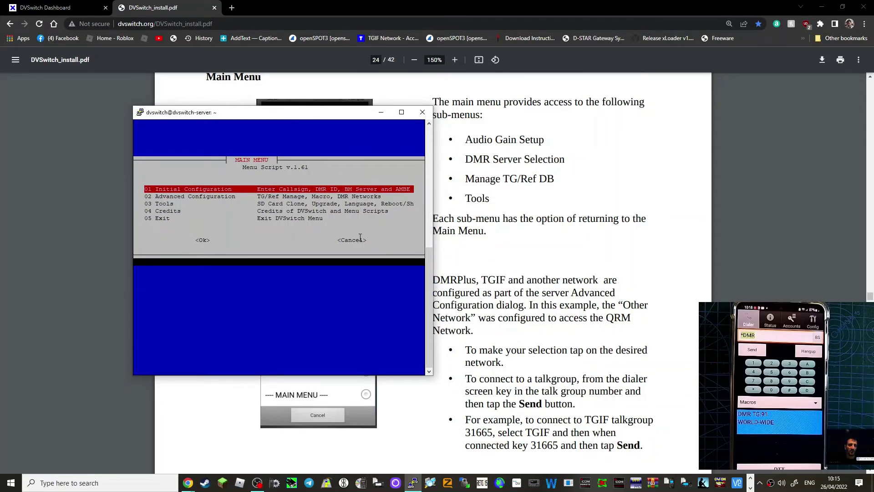
Enter 02 Advanced Configuration and highlight 23 Ad Hoc Menu & Macro
key(Down)
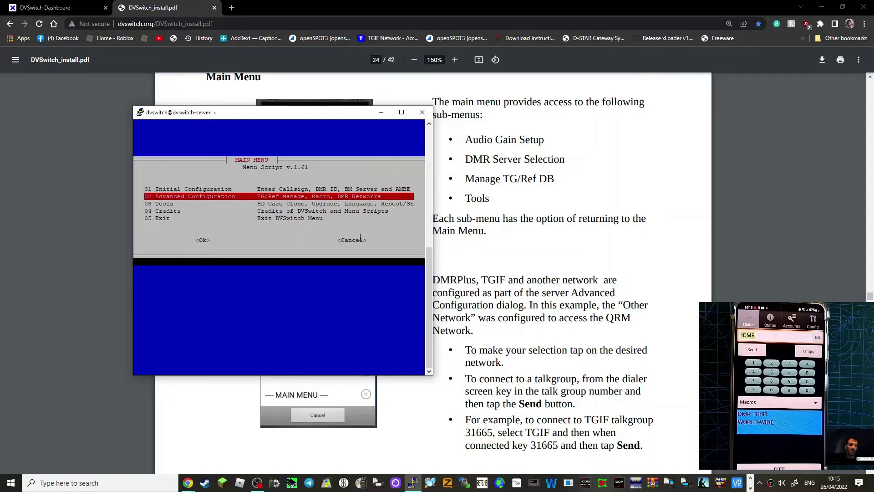
key(Return)
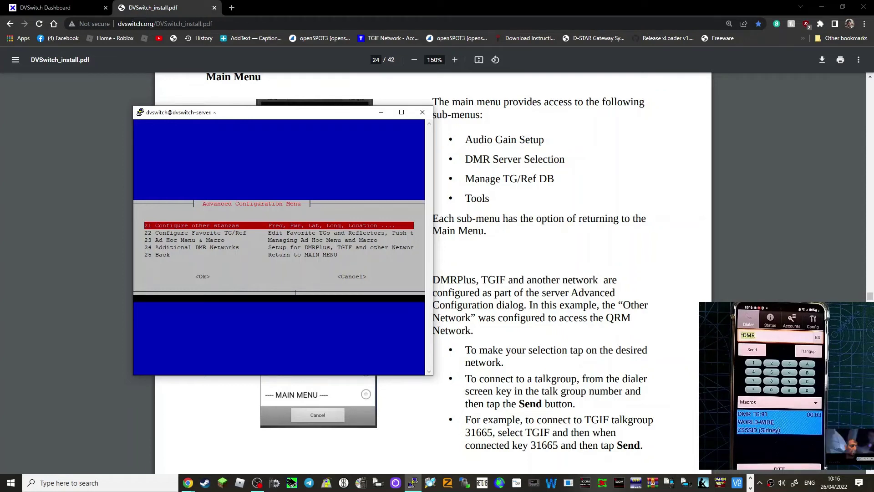
key(Down)
key(Down)
Change the Ad Hoc Menu & Macro from BASIC to Advanced macro configuration
key(Return)
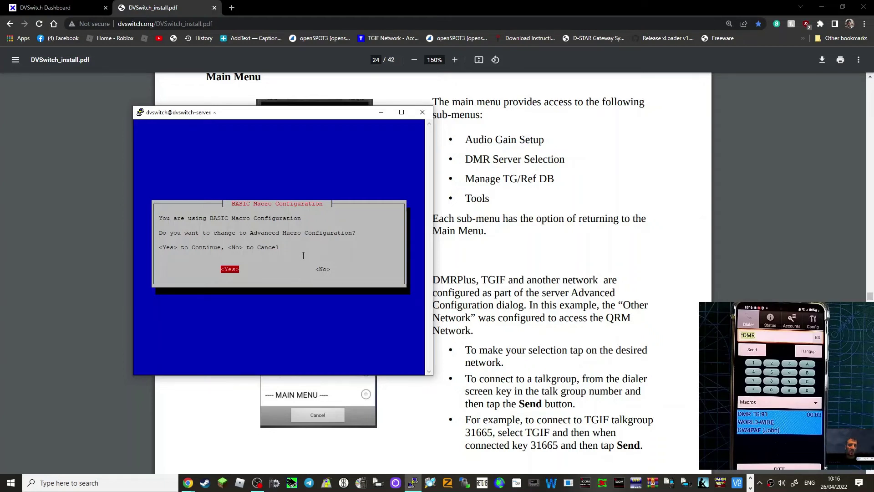
key(Return)
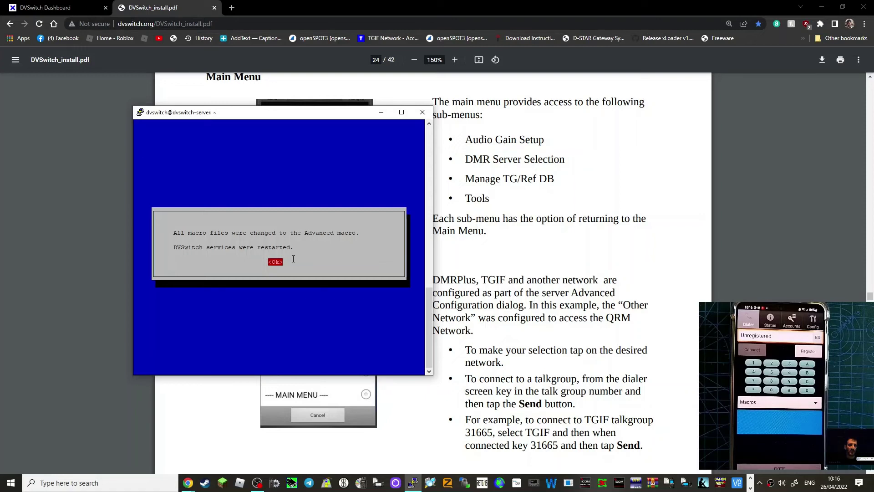
key(Return)
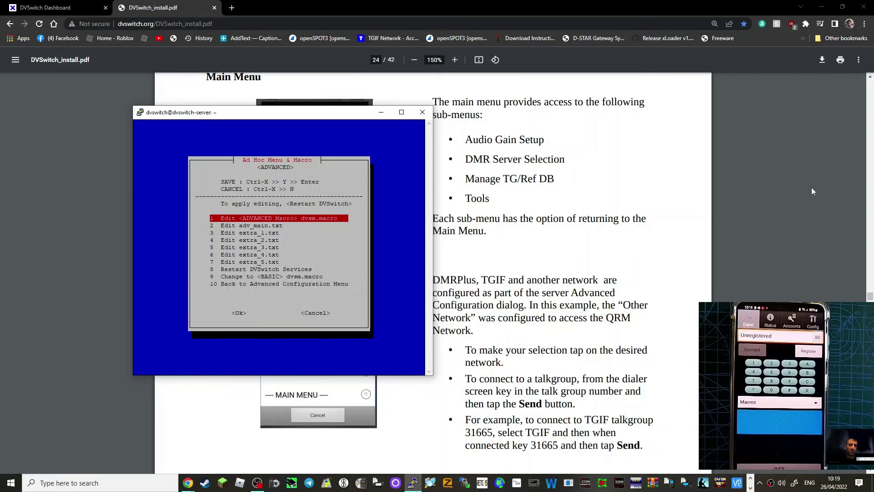
Choose 10 Back to return to the Advanced Configuration Menu
key(Down)
key(Down)
key(Down)
key(Down)
key(Down)
key(Down)
key(Down)
key(Down)
key(Down)
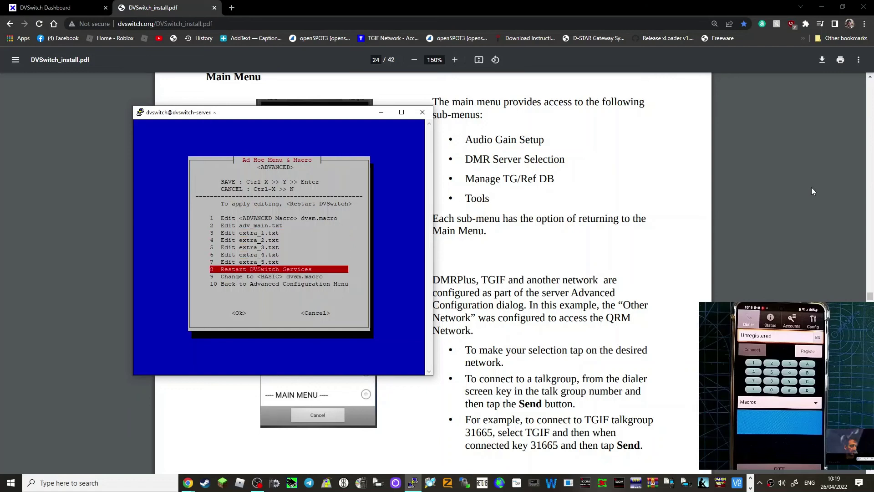
key(Tab)
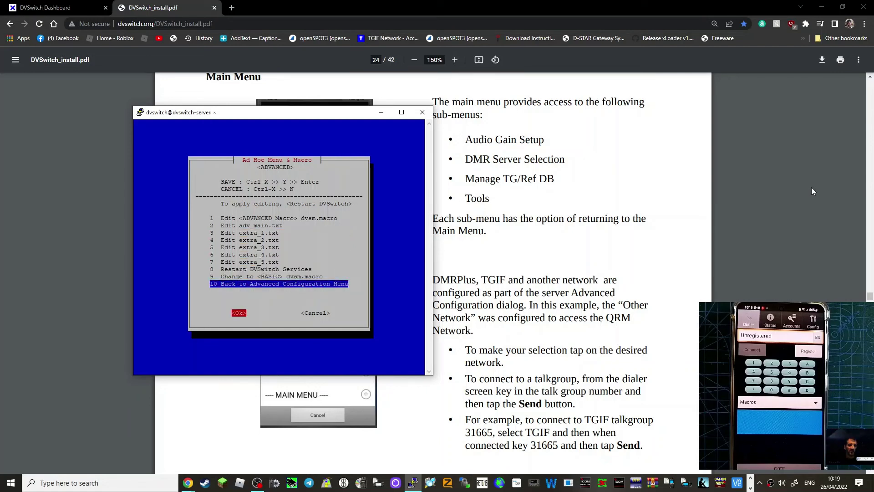
key(Return)
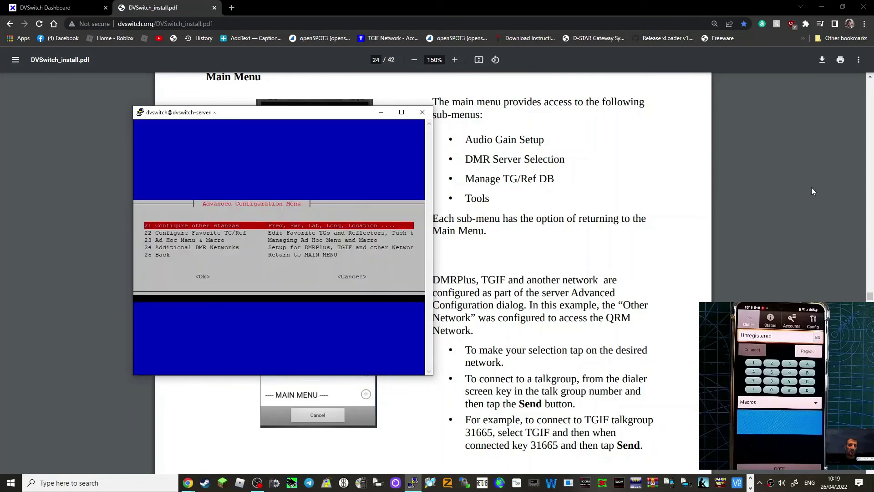